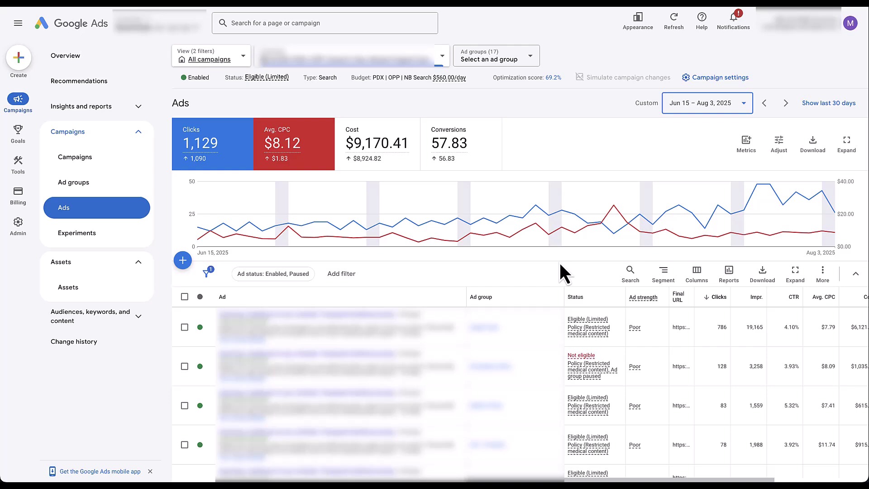
Scroll the Ads table to show the top ad's $6,121.72 cost, 42.44 conversions and $144.25 per conversion.
scroll(559, 263, down, 3)
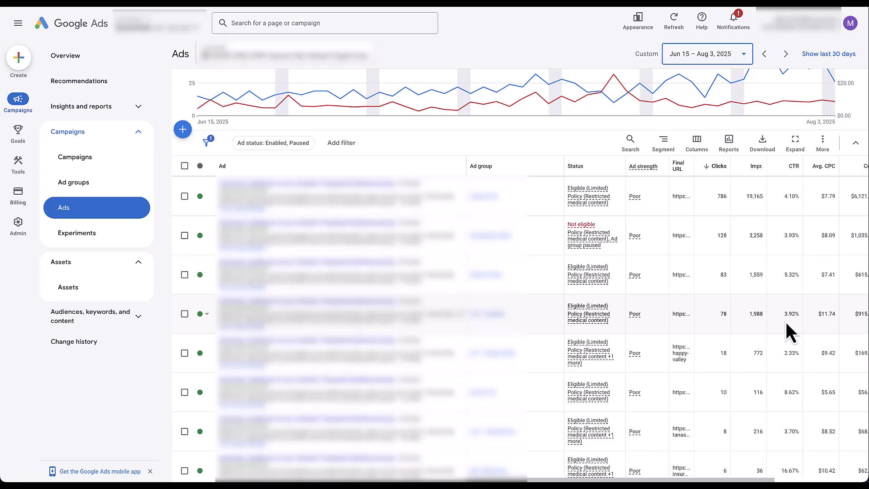
scroll(786, 322, right, 5)
scroll(786, 322, down, 1)
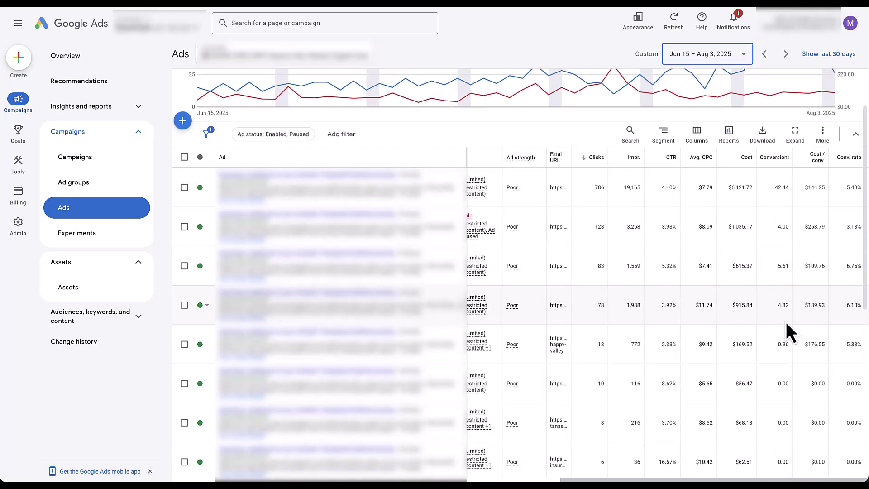
click(698, 134)
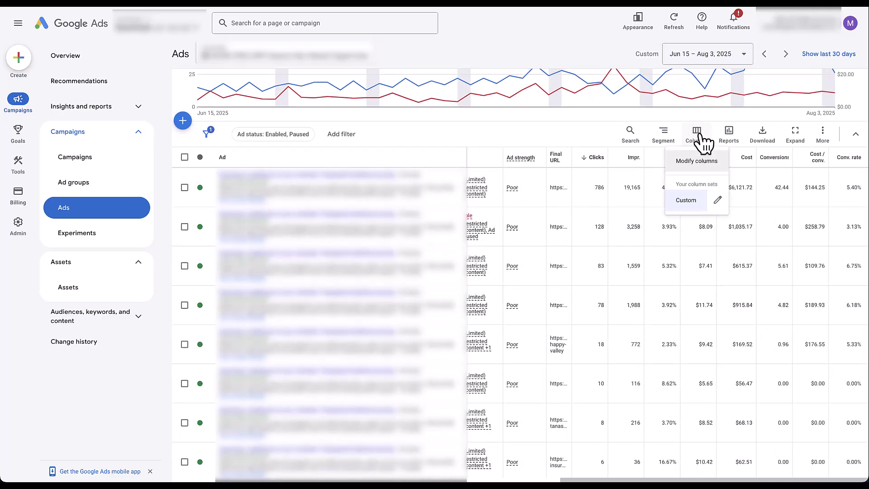
click(717, 204)
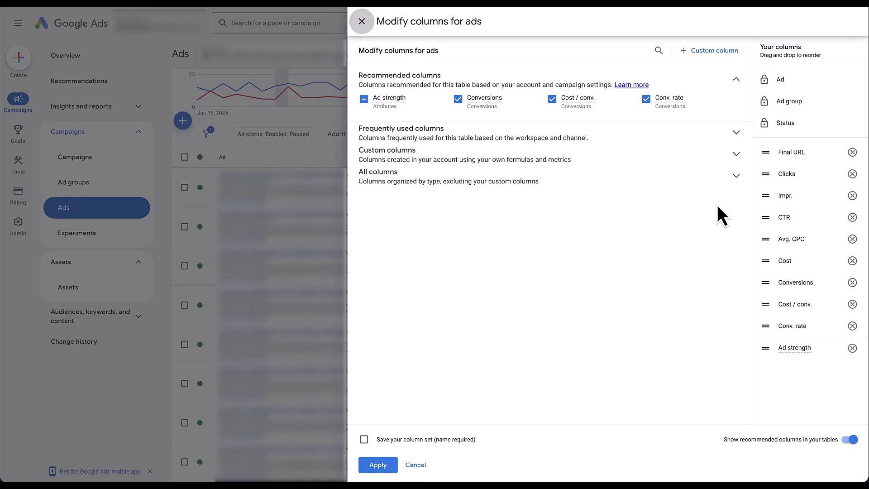
click(483, 181)
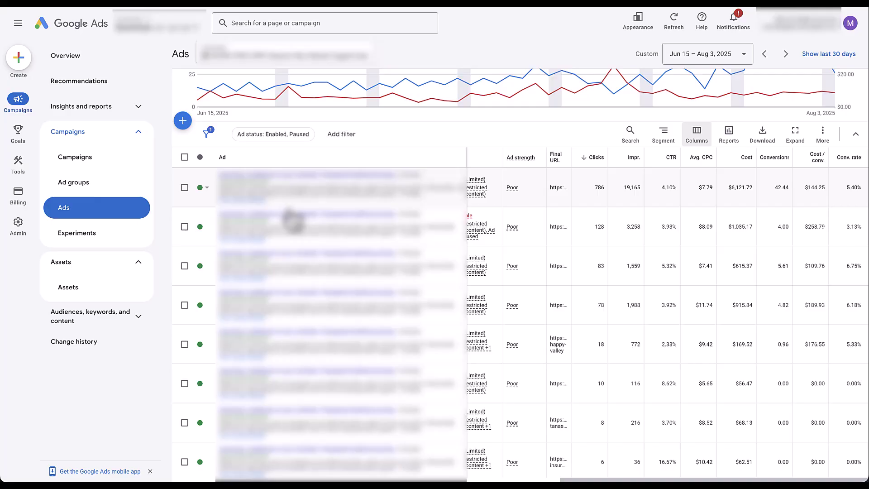
Open the top ad's Responsive search ad page and browse each headline's, description's and asset's impressions.
click(285, 204)
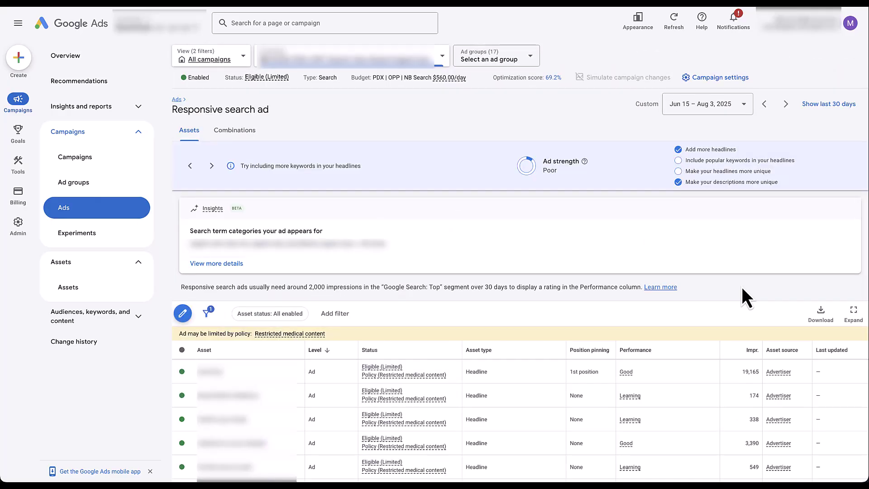
scroll(743, 297, down, 5)
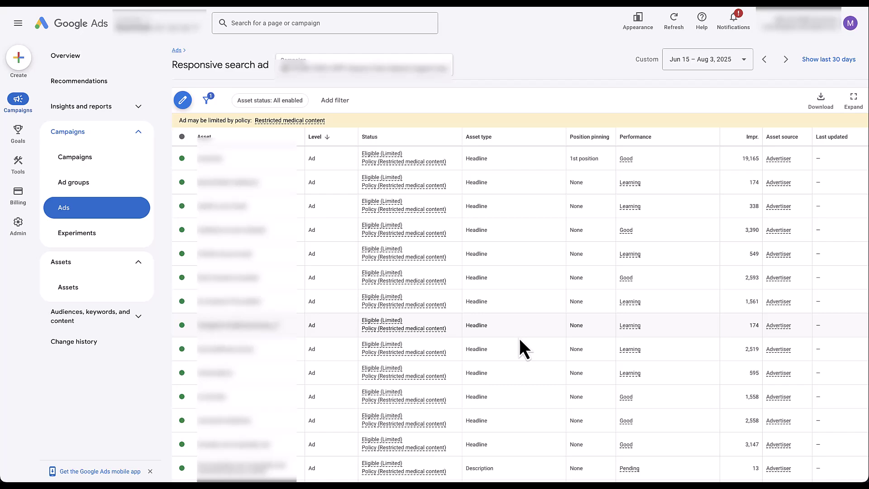
scroll(521, 341, down, 6)
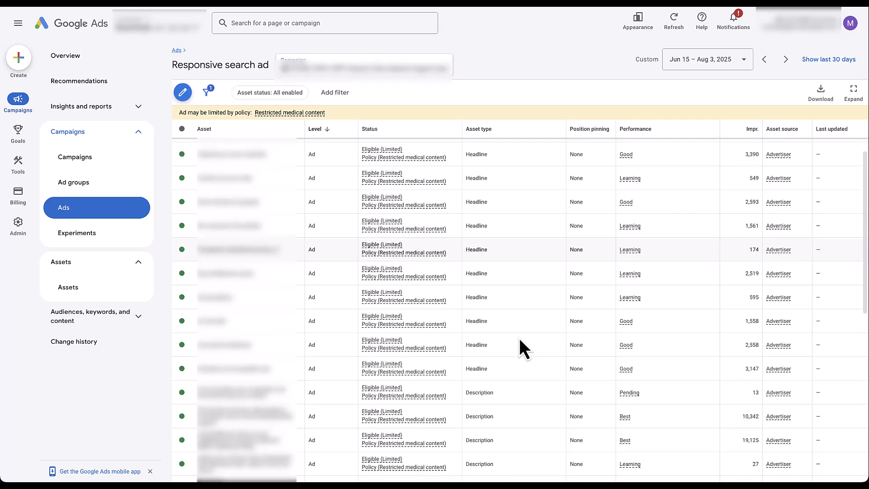
scroll(519, 338, down, 2)
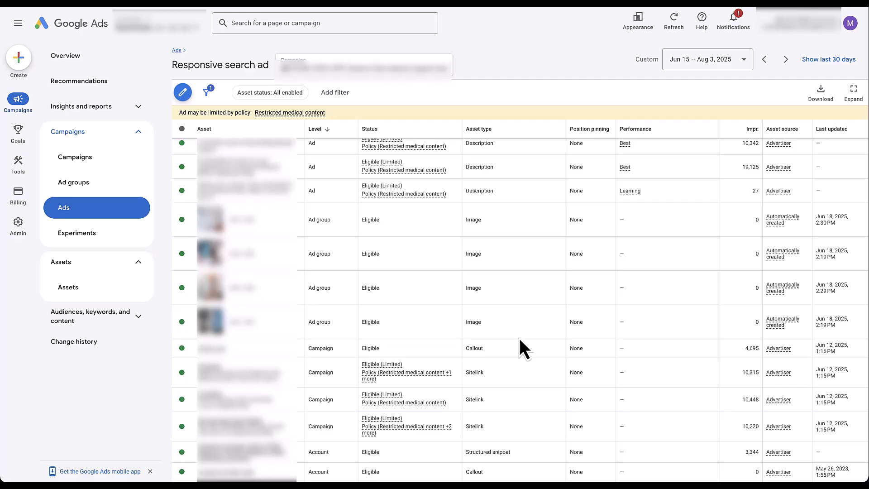
scroll(520, 338, up, 8)
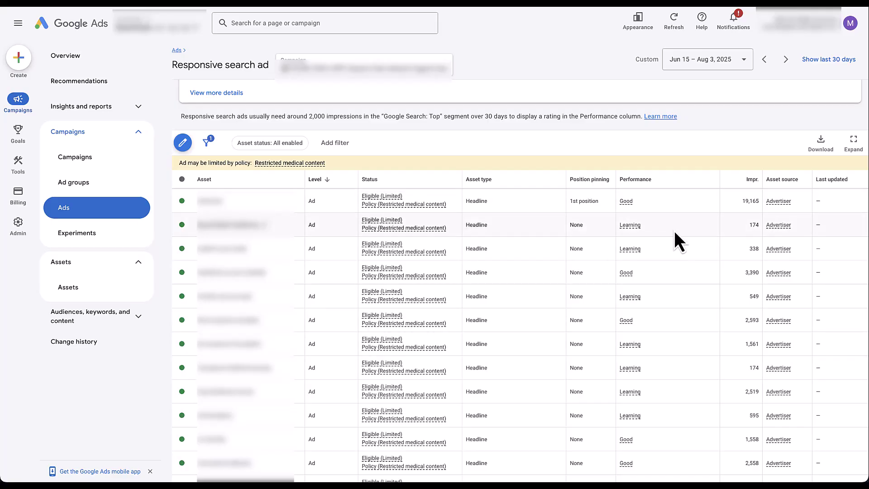
scroll(693, 397, down, 2)
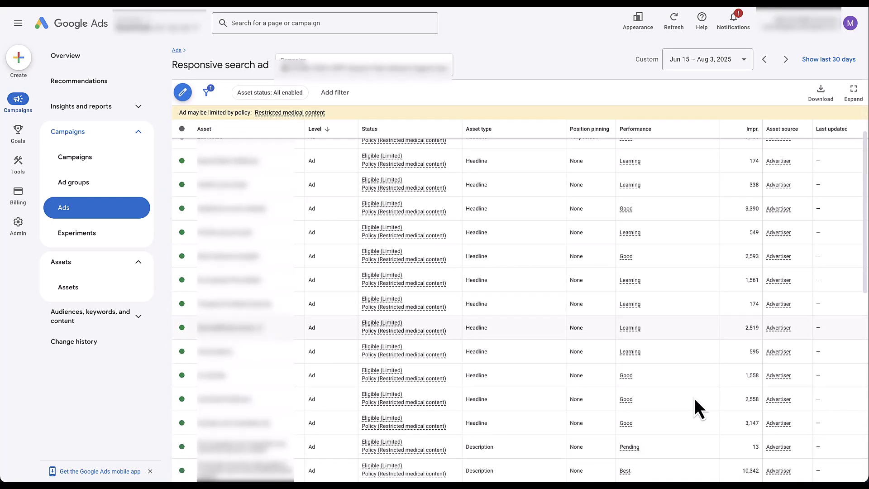
scroll(694, 398, down, 2)
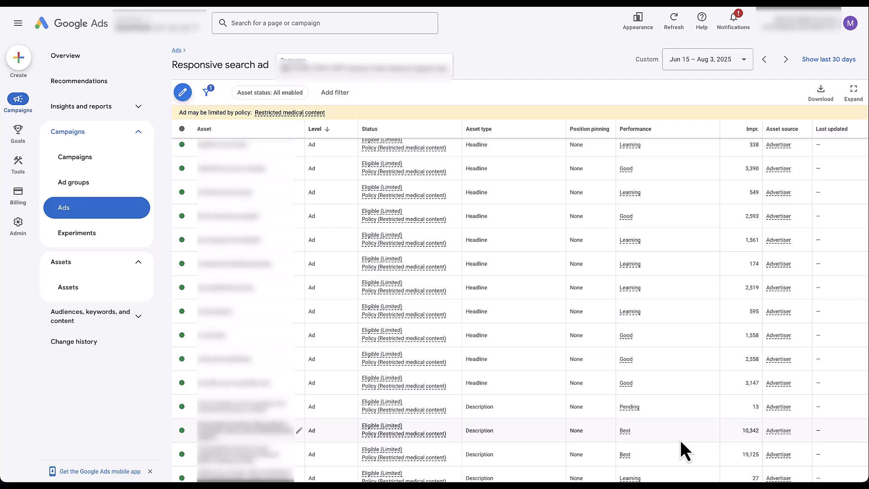
scroll(681, 439, down, 3)
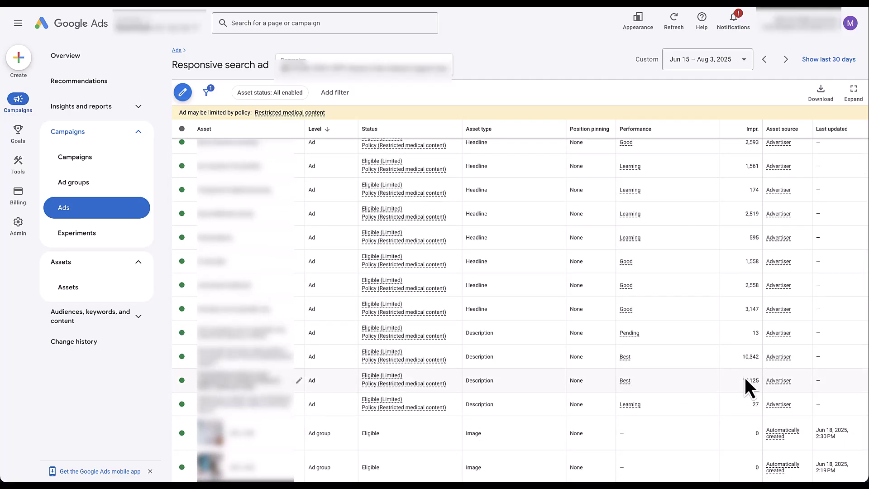
scroll(734, 240, up, 5)
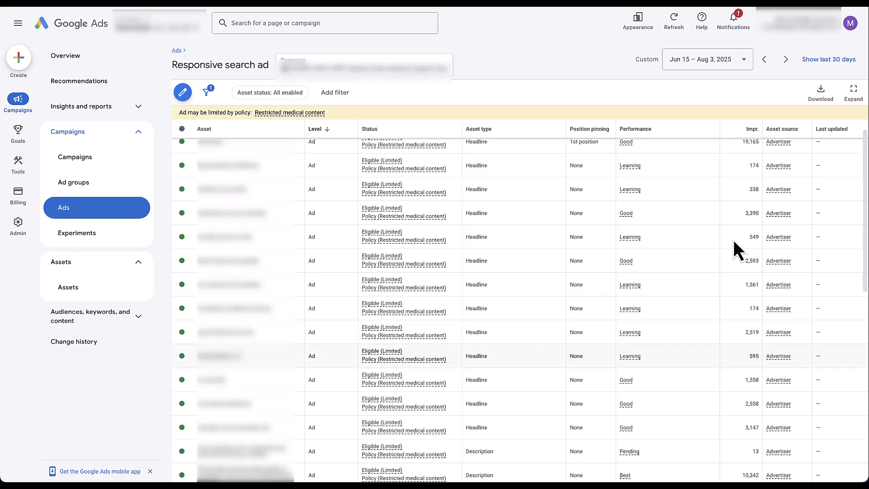
scroll(733, 240, up, 2)
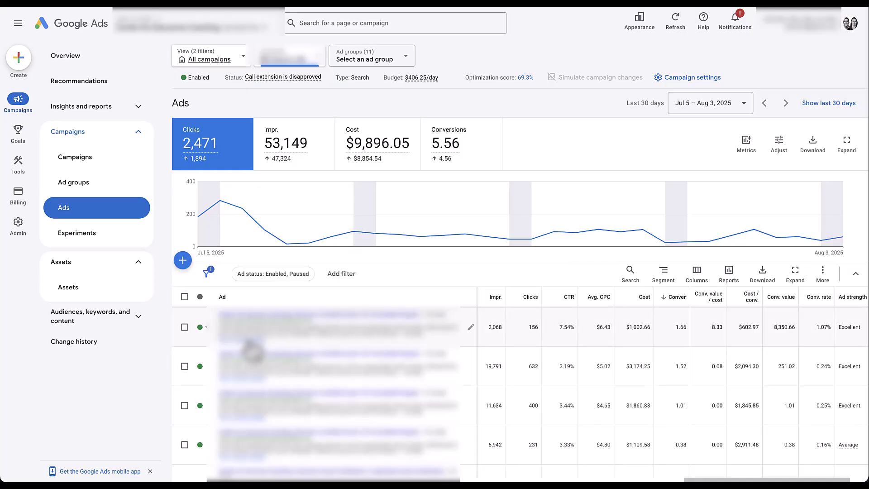
Open the top-converting ad's Assets tab and review its assets, including the three Not eligible ones.
click(360, 340)
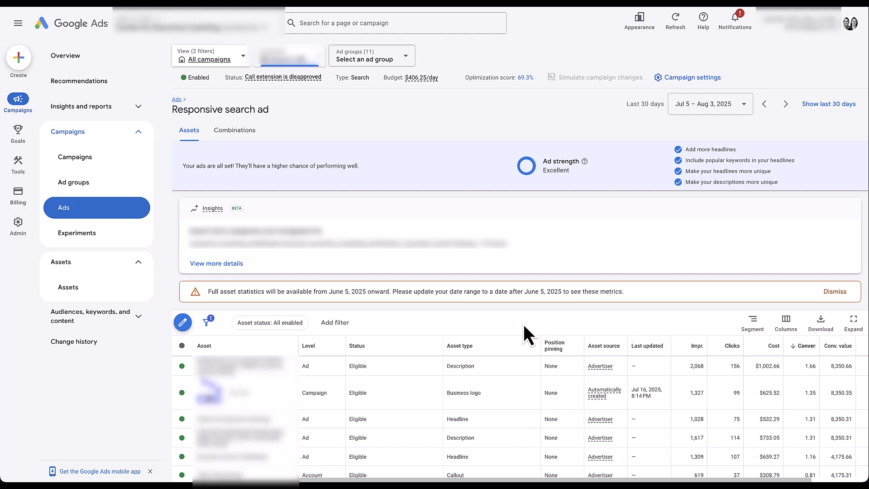
scroll(523, 325, down, 5)
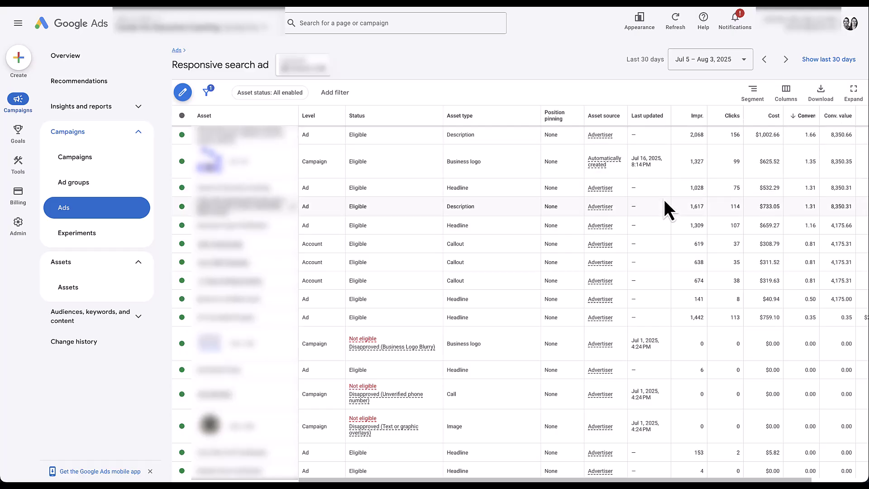
scroll(537, 190, up, 1)
scroll(537, 190, up, 1)
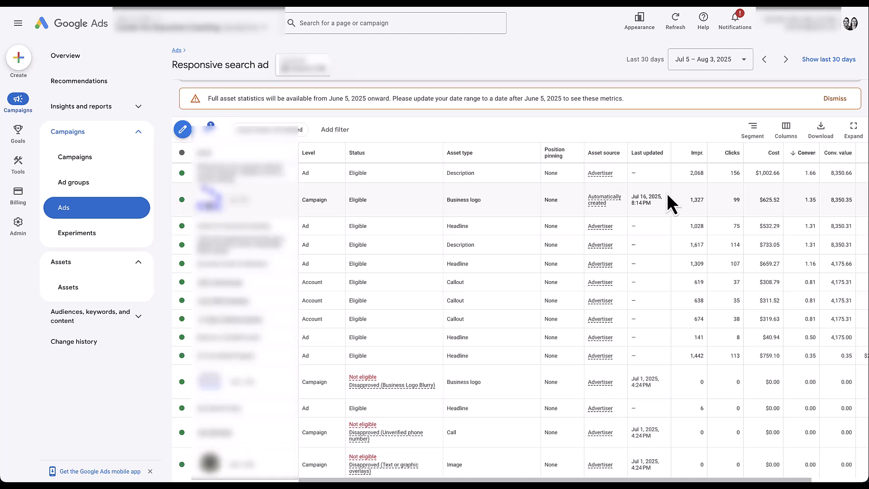
Open the Custom column set editor for the asset table and inspect its Conversions and Attributes sections.
click(789, 133)
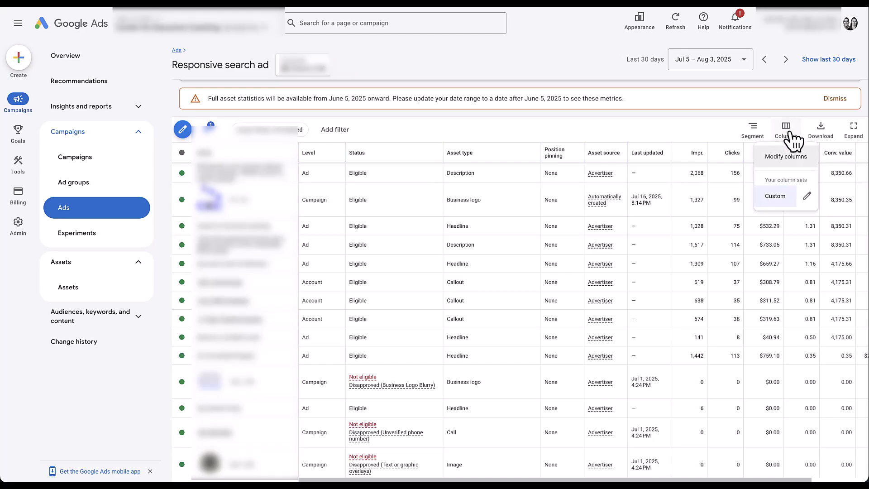
click(807, 202)
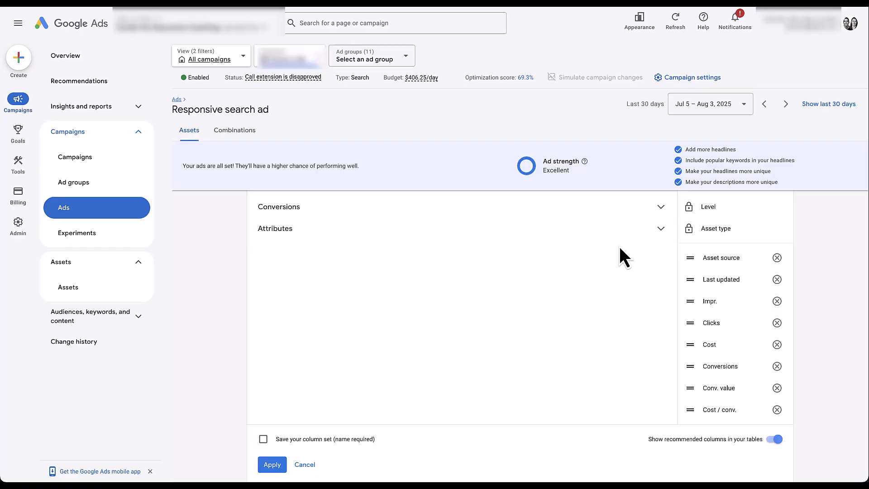
click(662, 209)
click(663, 210)
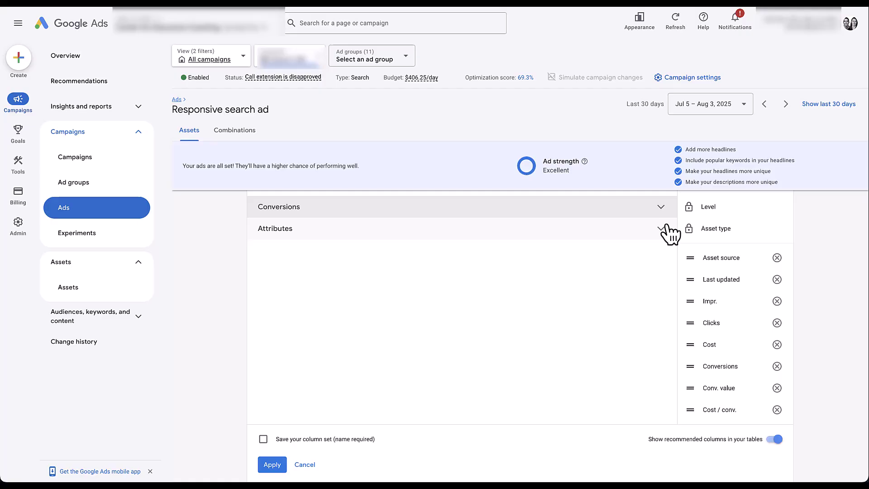
click(664, 231)
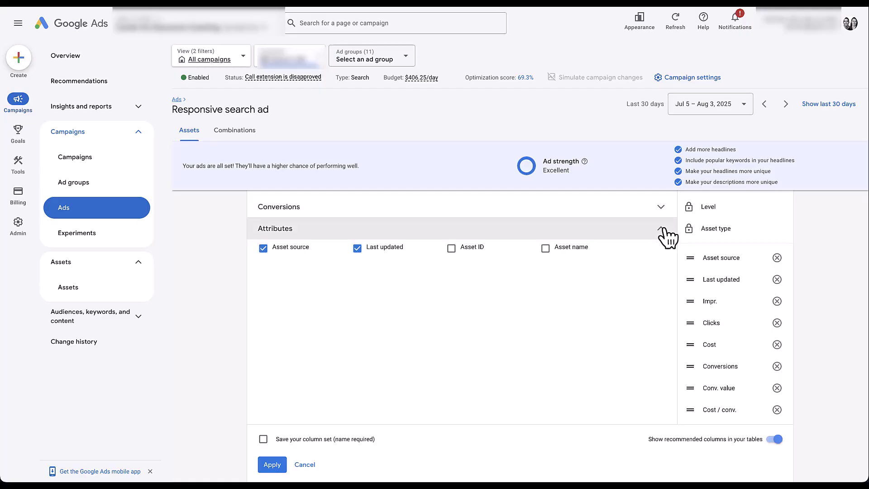
click(664, 232)
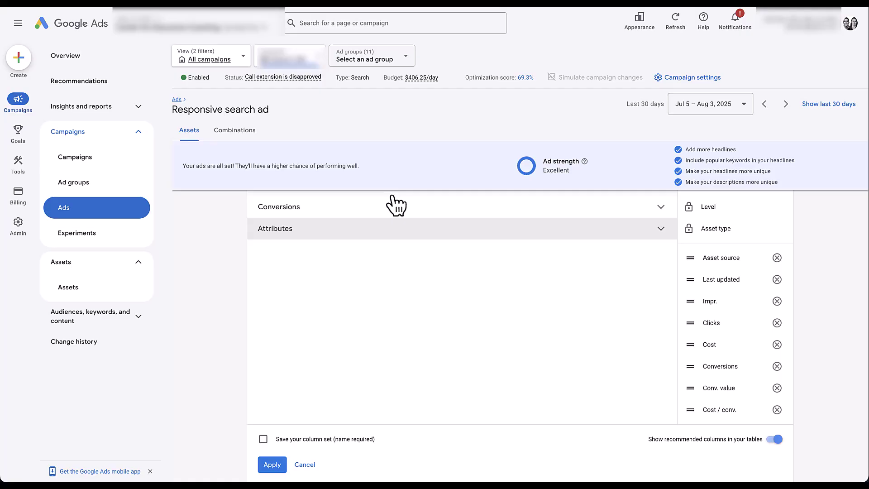
scroll(396, 208, up, 1)
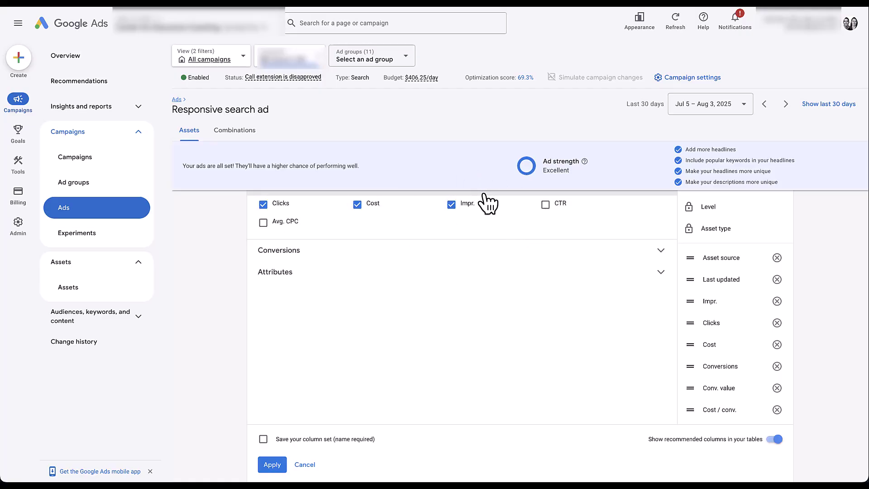
scroll(486, 204, down, 1)
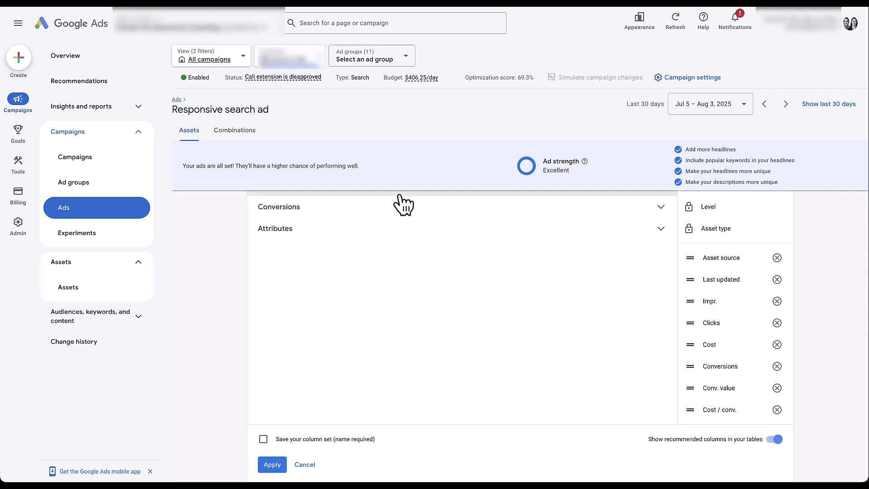
scroll(403, 206, up, 1)
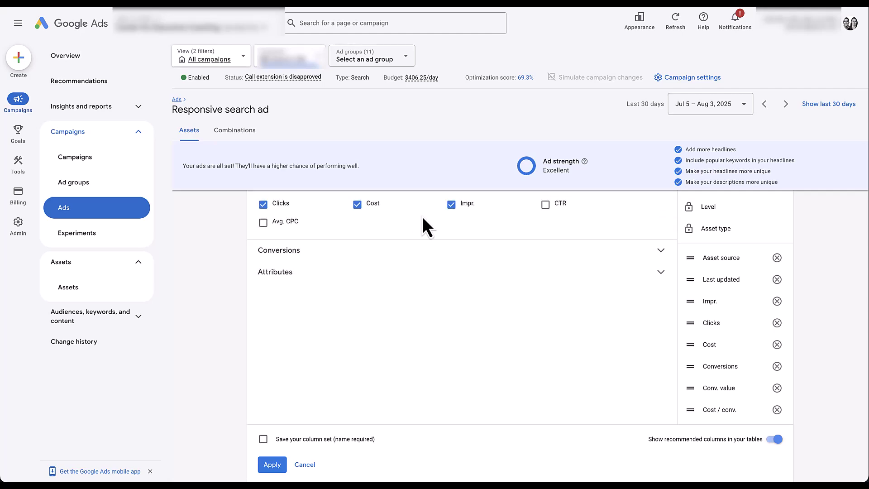
Add the CTR and Avg. CPC columns to the asset table and apply the change.
click(545, 205)
click(279, 222)
key(Return)
scroll(522, 363, down, 2)
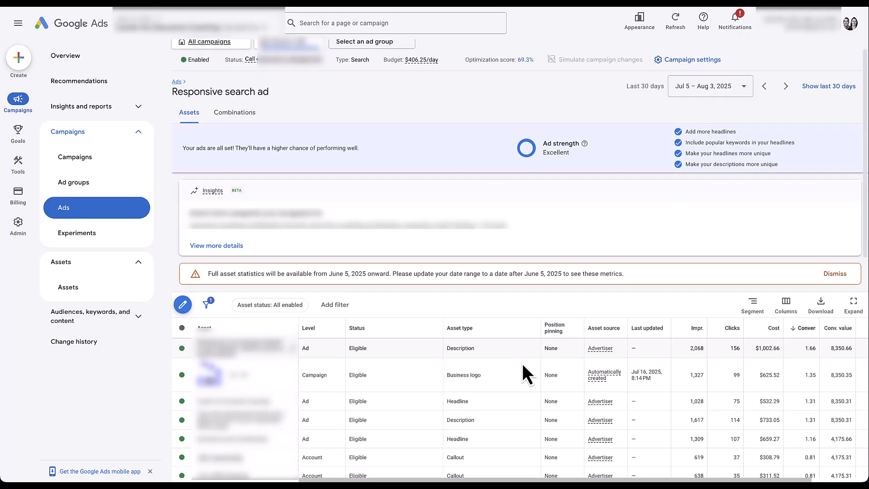
scroll(522, 362, down, 1)
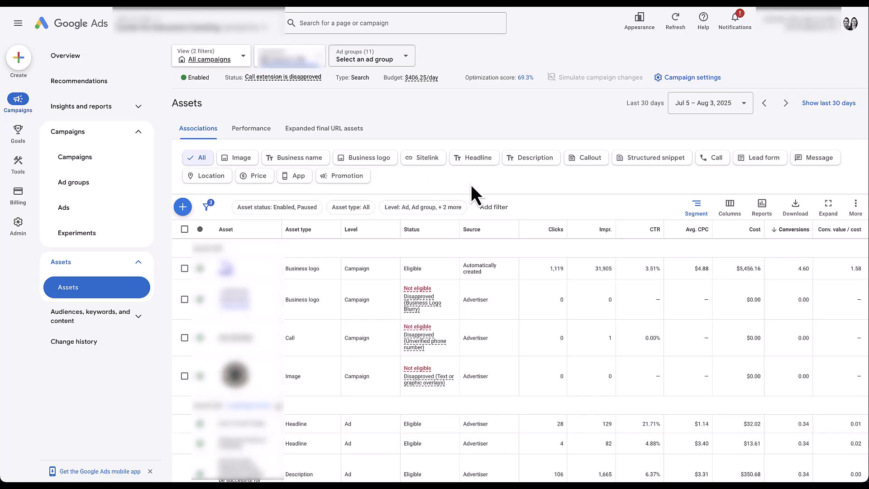
Scroll down the Assets page's Associations table of asset clicks, impressions, CTR, cost and conversions.
scroll(571, 208, down, 4)
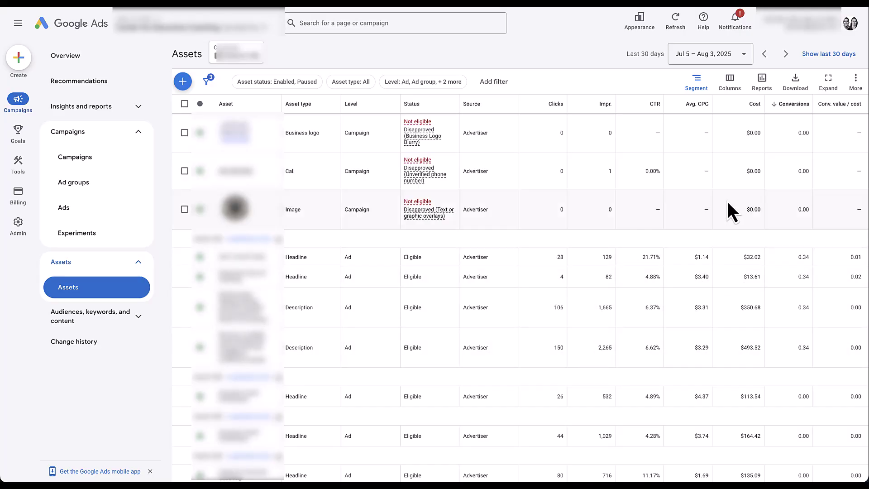
Set Group rows by to None so assets list ungrouped, led by the 4.60-conversion campaign asset.
click(697, 83)
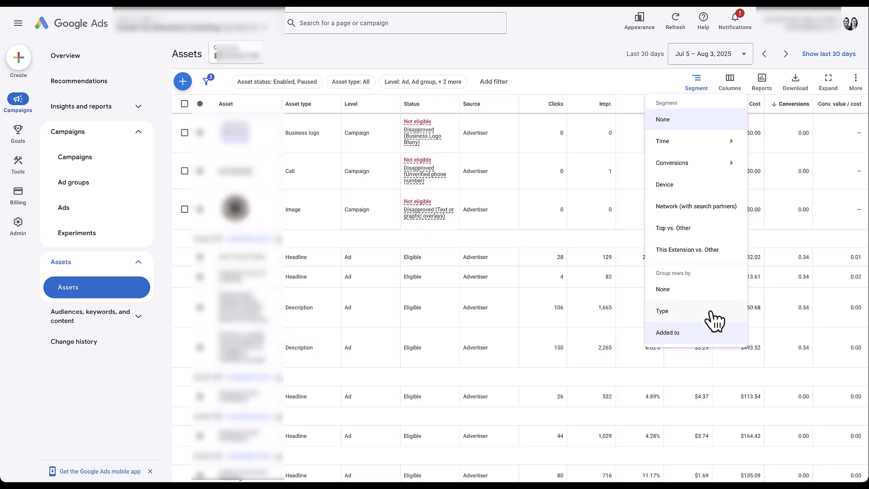
click(707, 290)
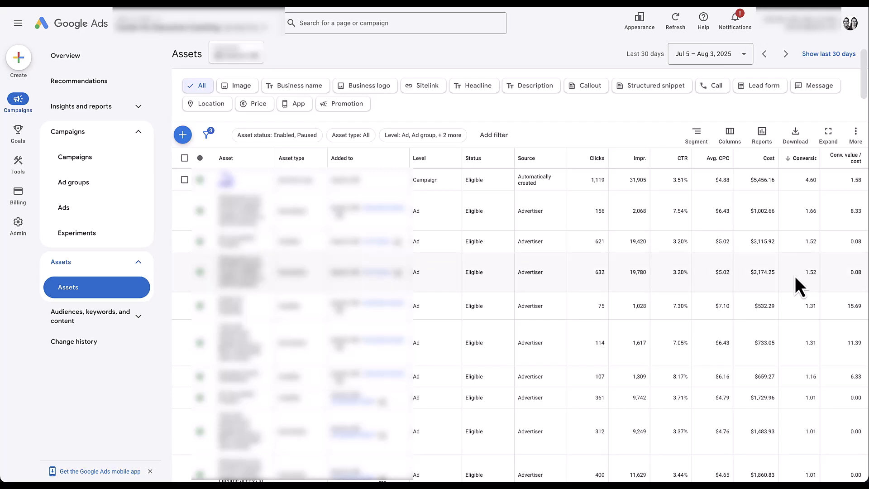
Group the asset rows by Type and browse the Headline group, led by 1.52 conversions.
click(700, 138)
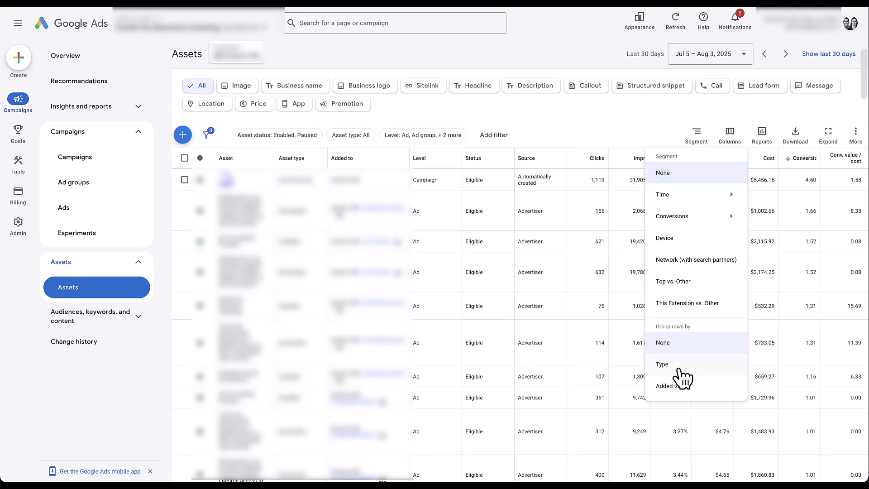
click(679, 369)
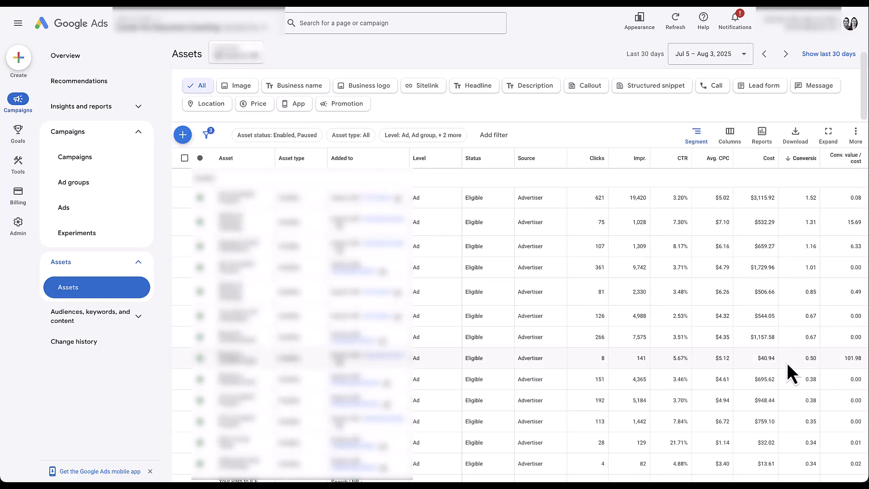
scroll(791, 395, down, 3)
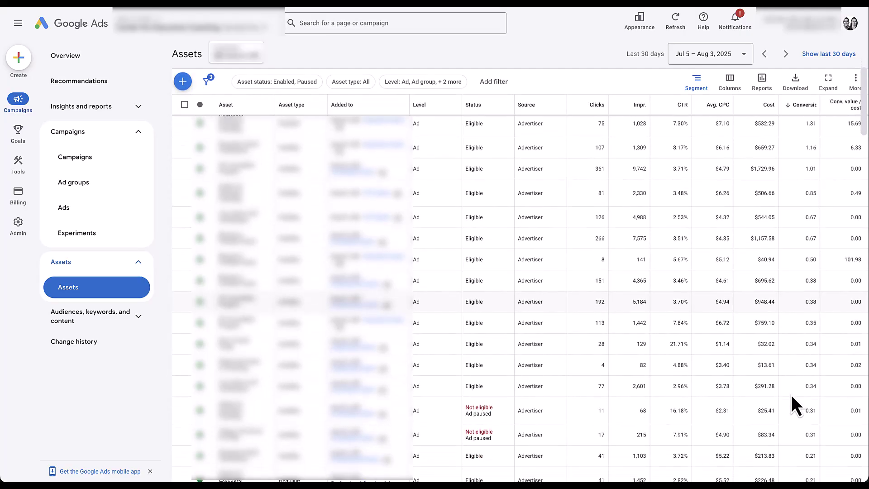
scroll(792, 395, down, 1)
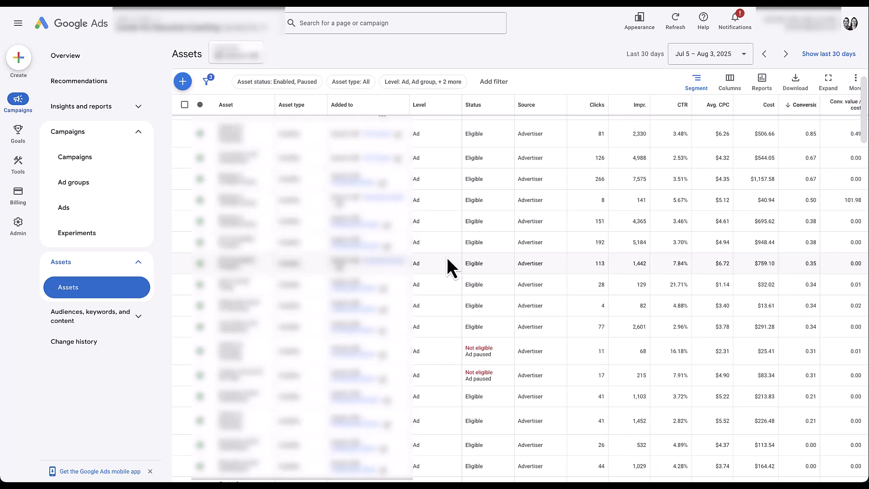
scroll(552, 189, up, 5)
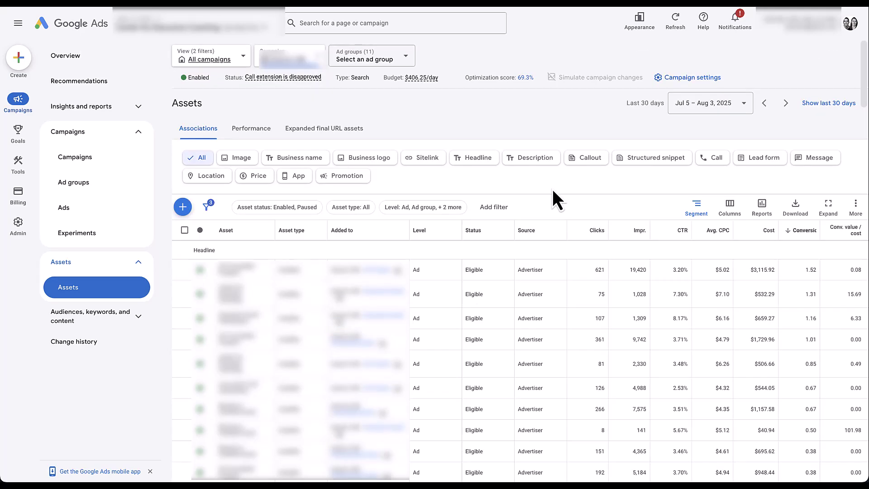